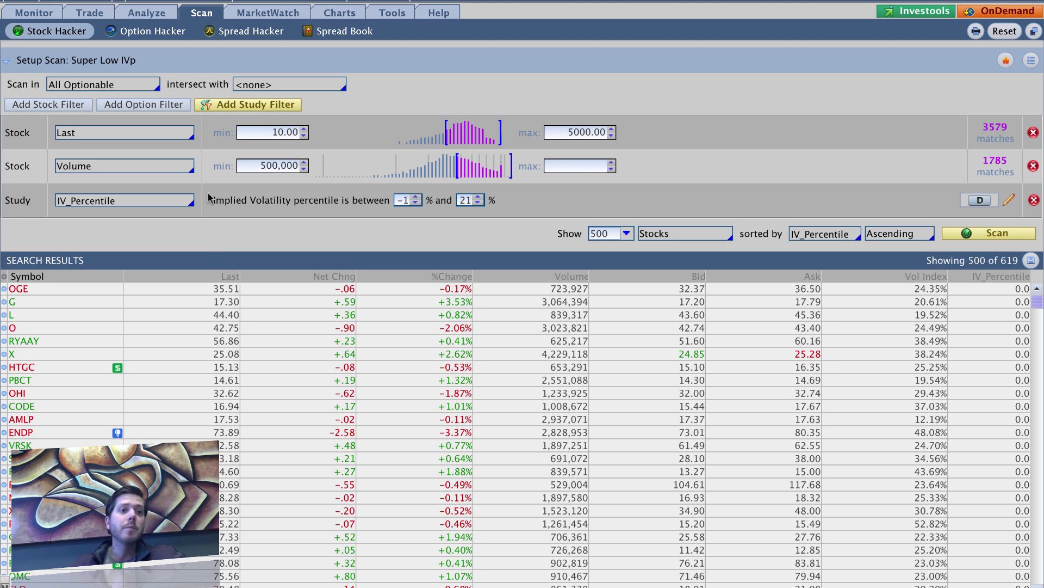
Open the symbol set and scan actions list on the Super Low IVp Stock Hacker scan.
click(145, 85)
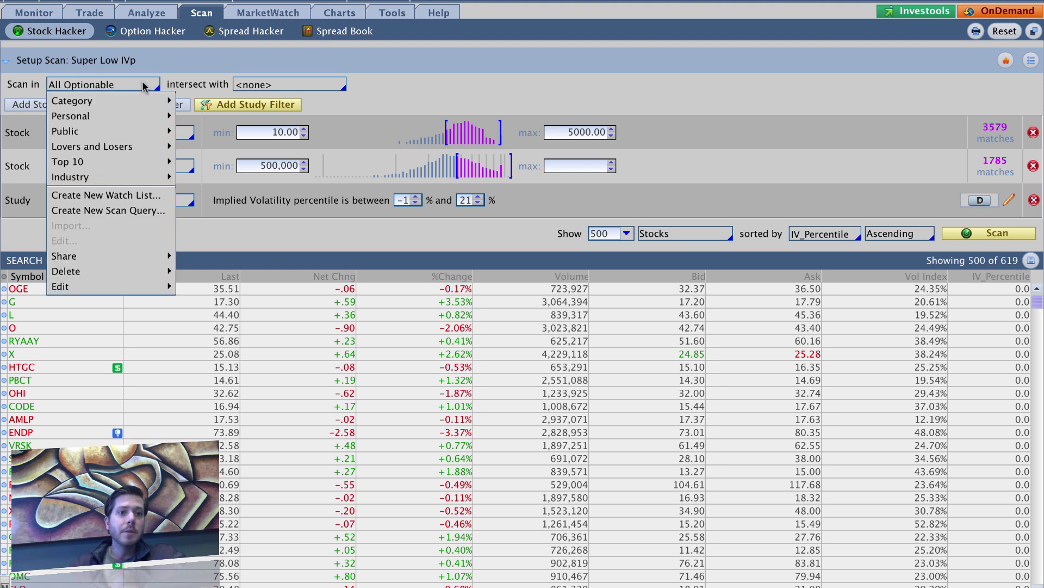
Create scan query 'Earnings w/ weeklys' over All Optionable symbols and delete its default filters.
click(126, 210)
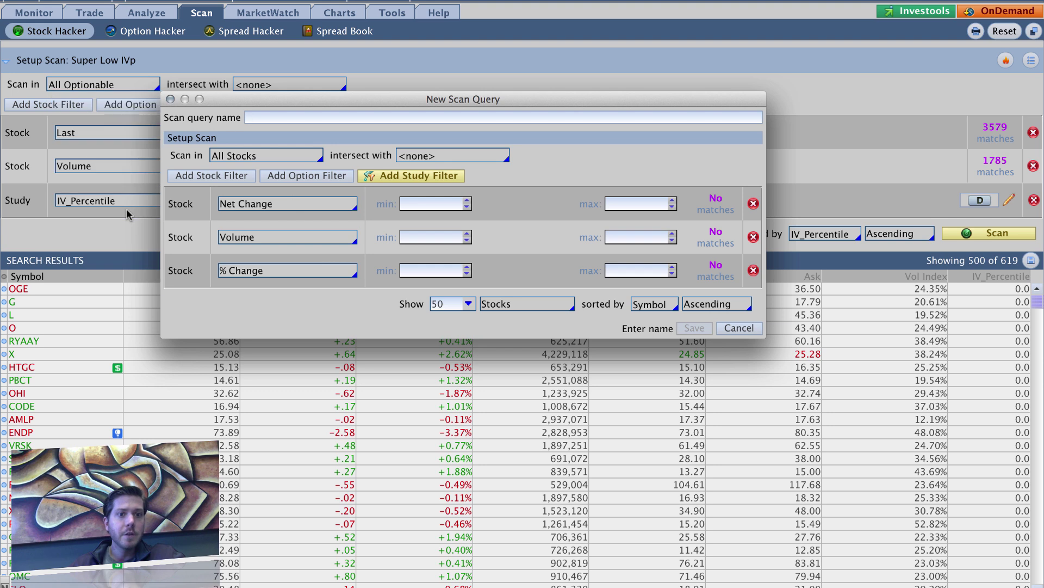
text(Earnin)
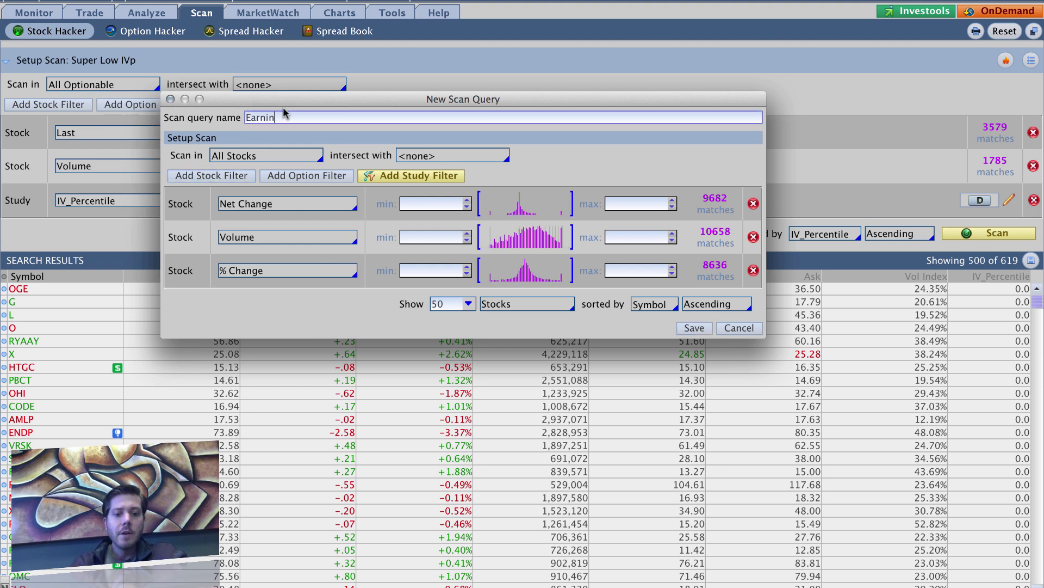
text(gs w/ weeklys)
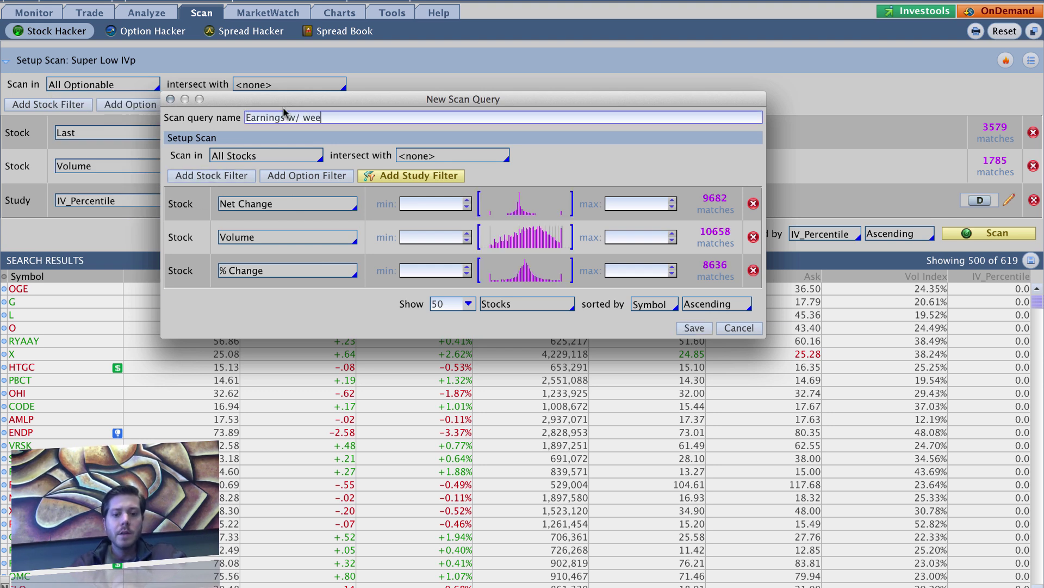
click(311, 158)
mouse_move(296, 171)
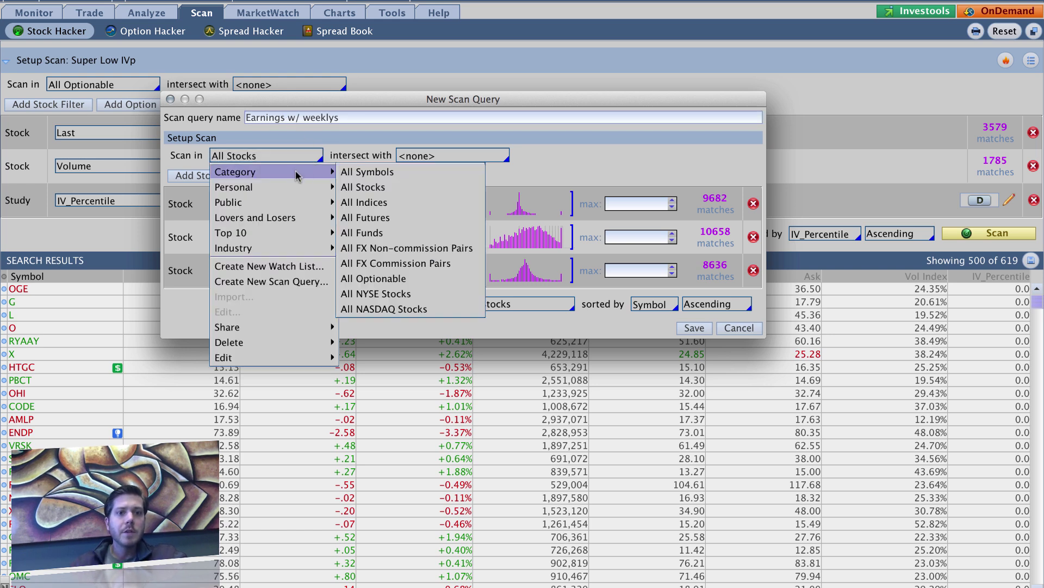
click(384, 278)
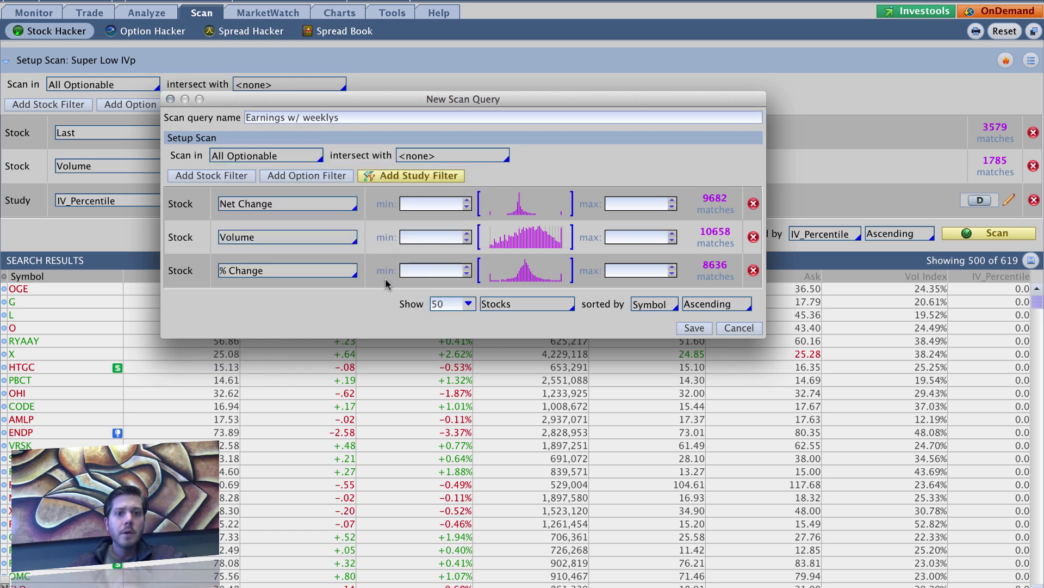
click(753, 204)
click(753, 204)
click(753, 204)
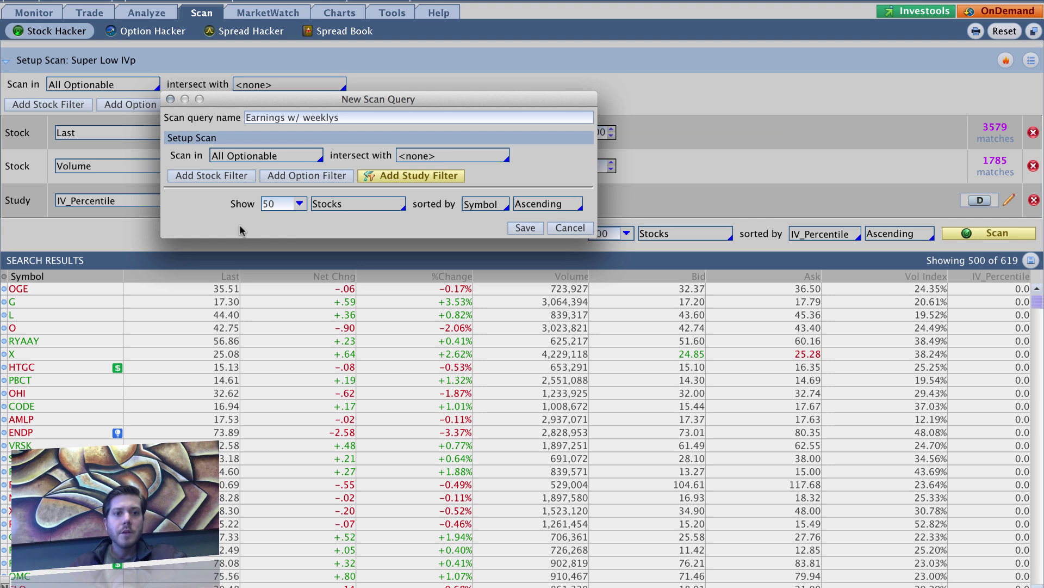
Add an option filter keeping Days to Exp between 0 and 10.
click(305, 175)
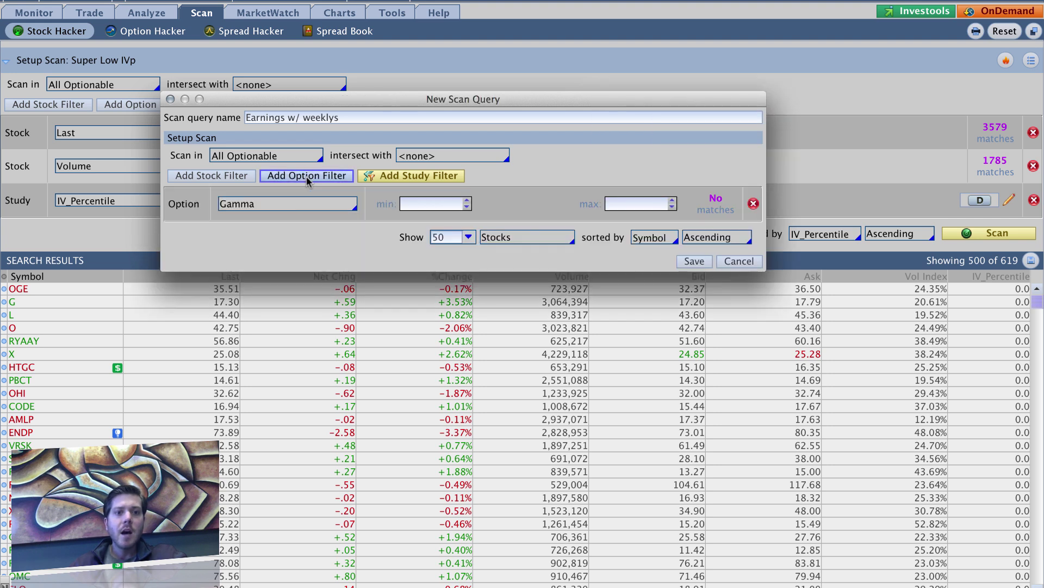
click(351, 204)
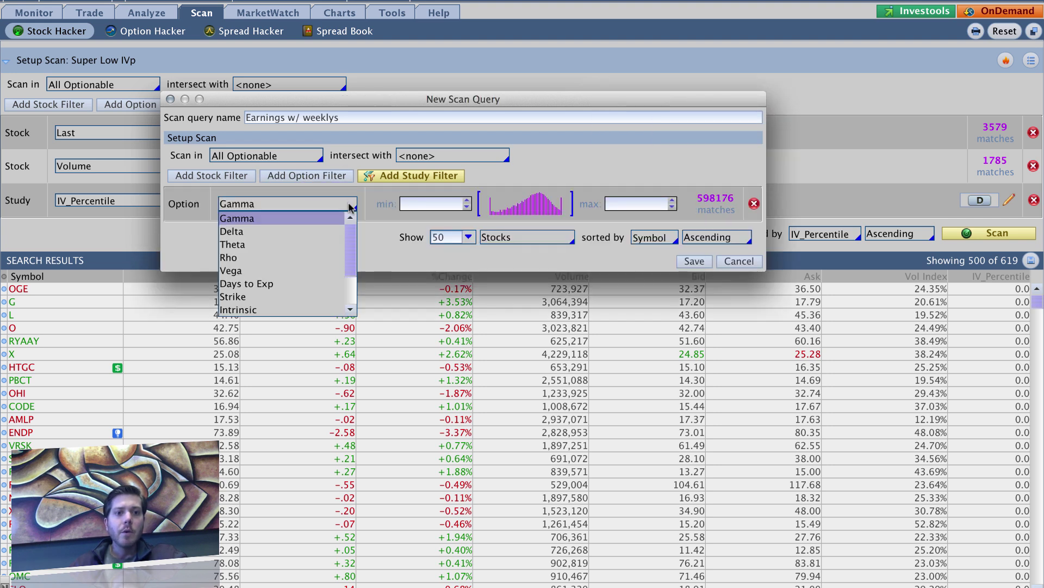
click(283, 280)
click(434, 203)
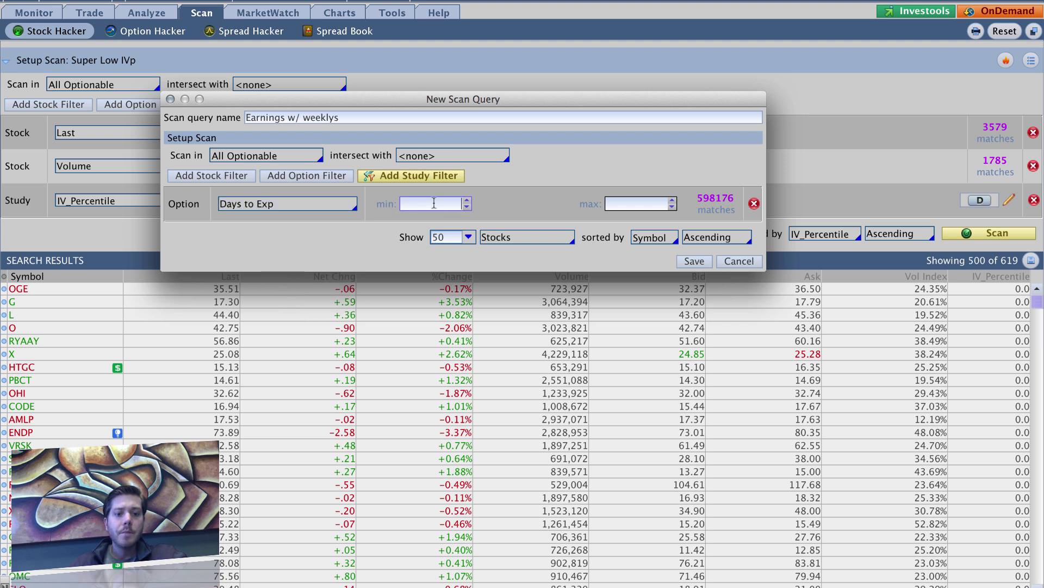
text(0)
key(Tab)
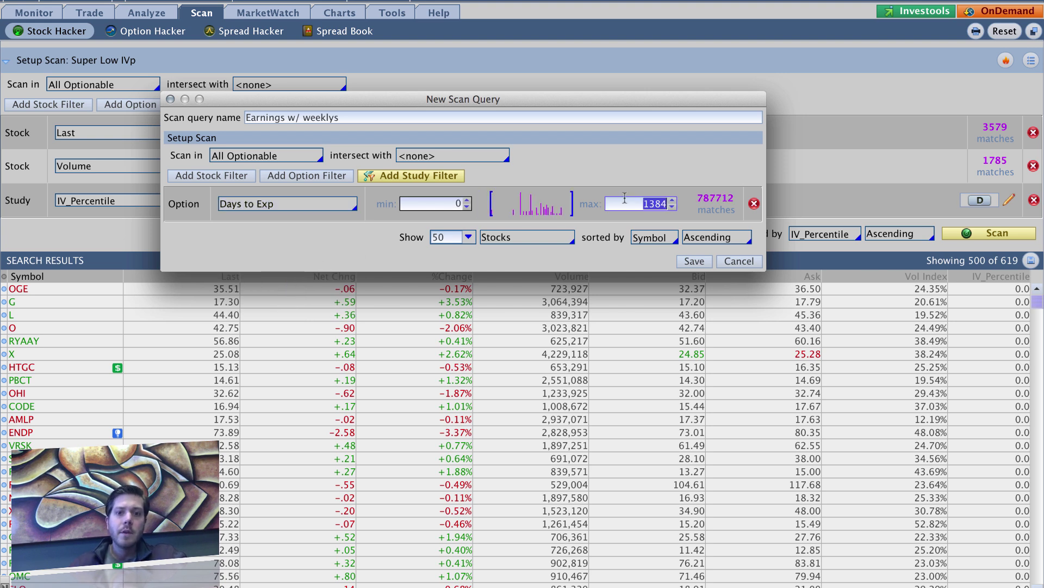
text(10)
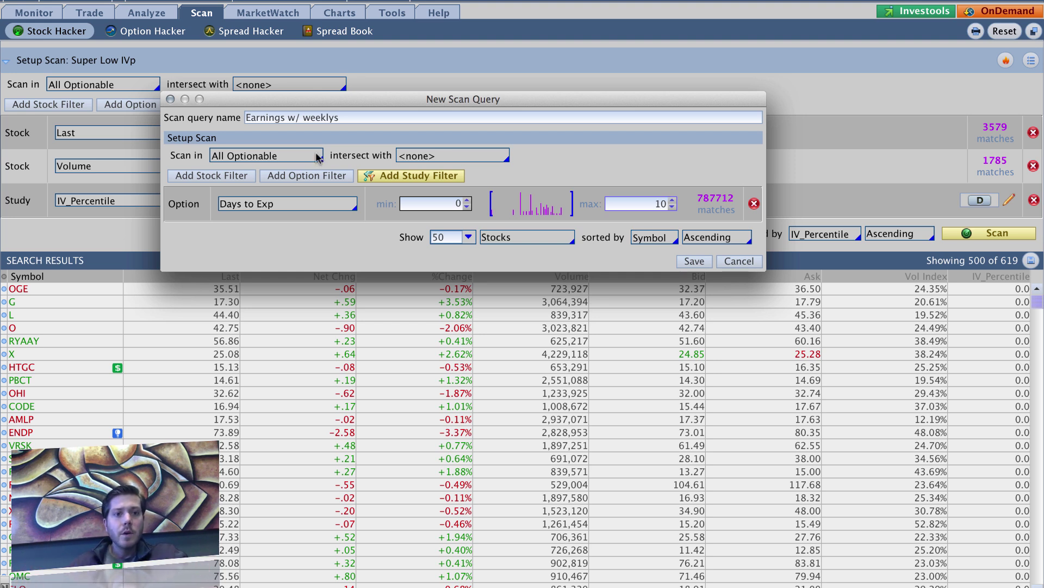
click(415, 177)
Add a Corporate Actions Earnings study filter for announcements any time within 7 bars.
click(354, 239)
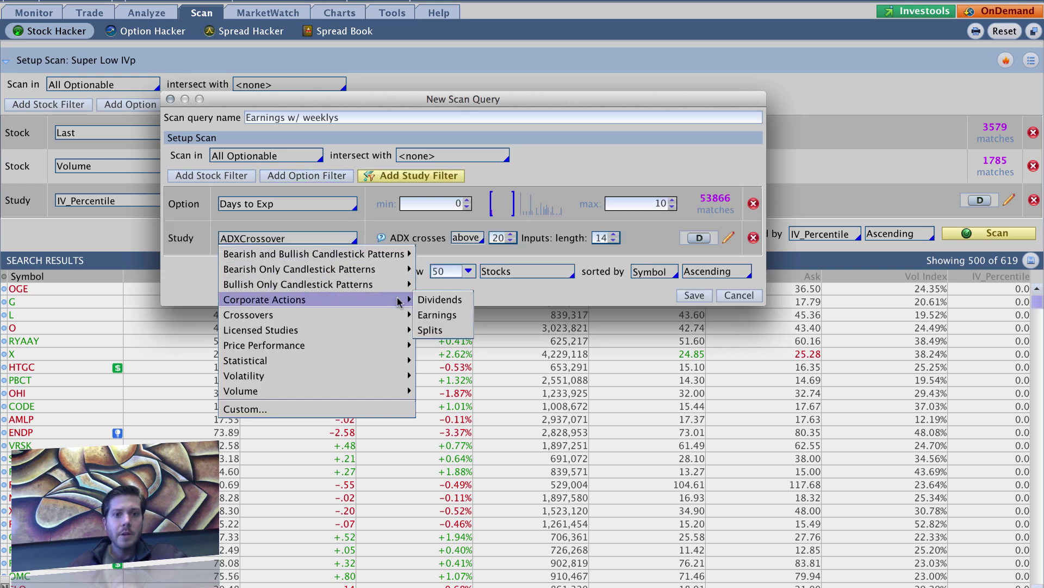
click(453, 317)
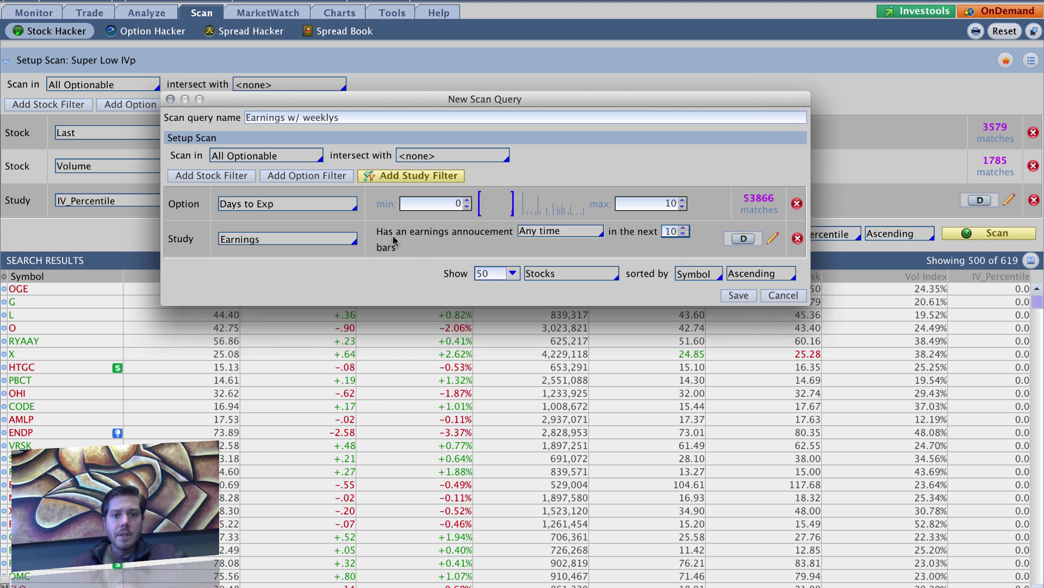
click(570, 233)
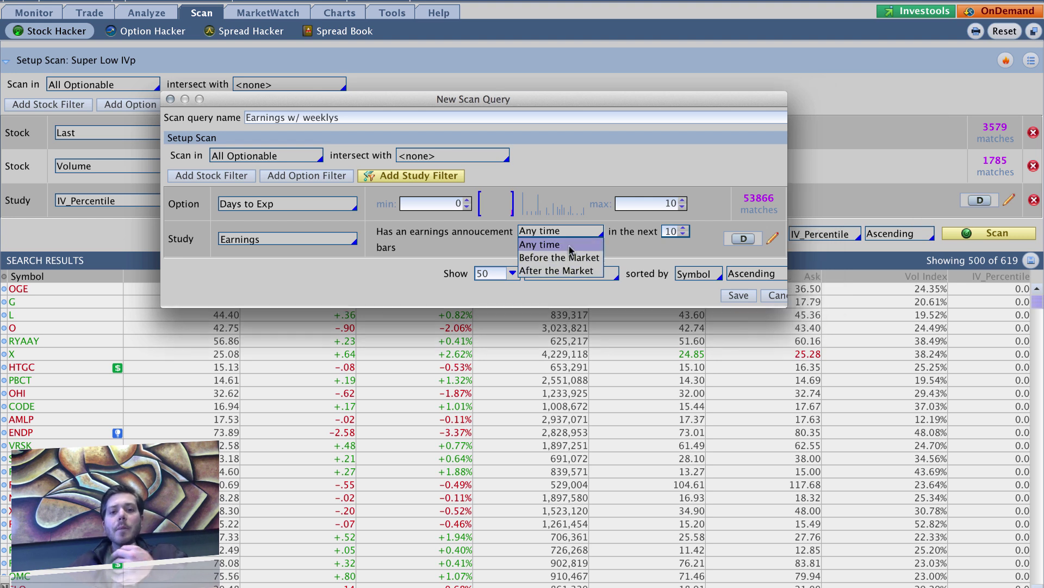
click(568, 246)
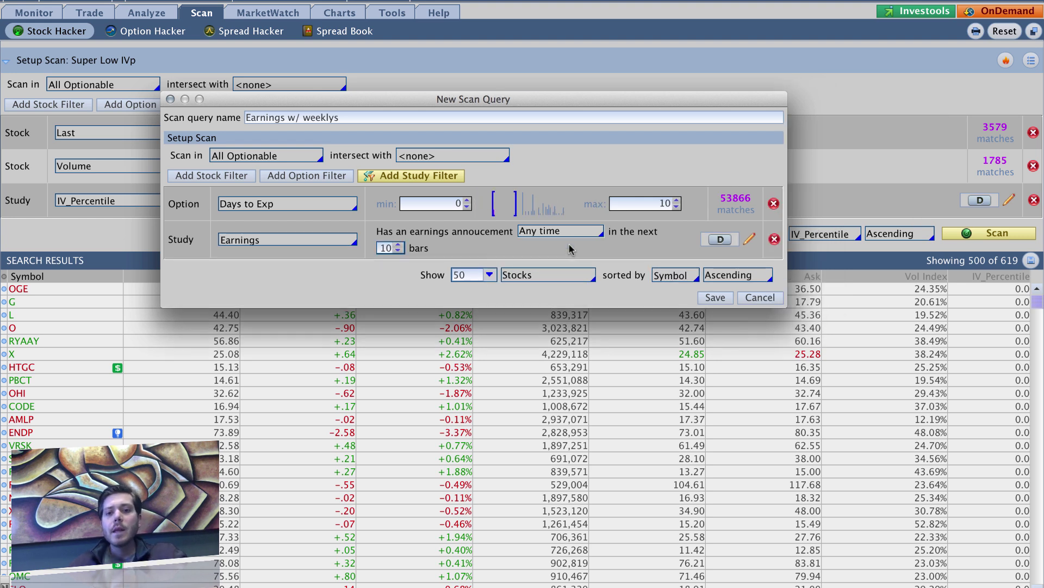
click(399, 251)
click(399, 251)
click(399, 251)
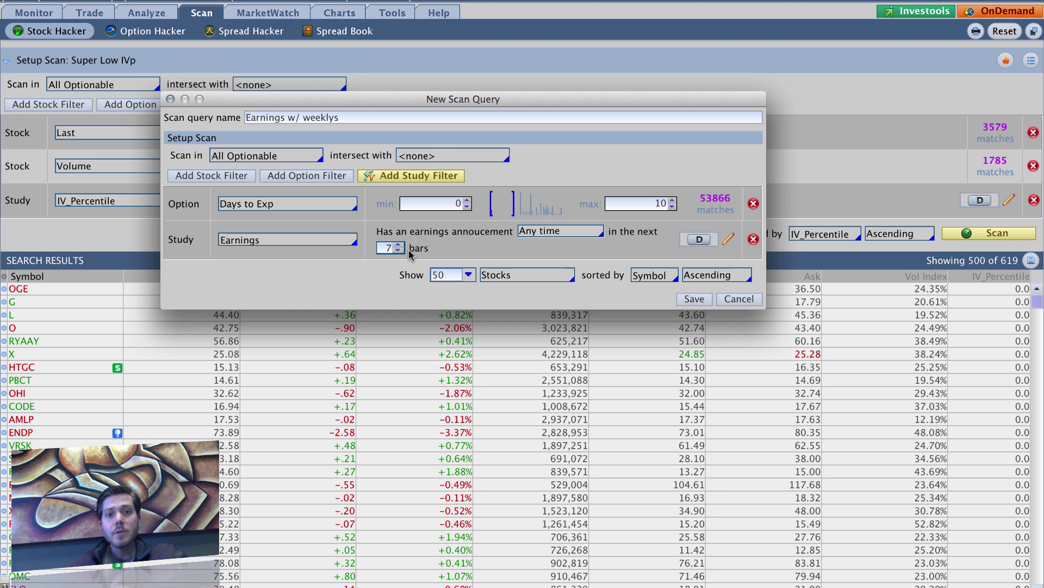
Show up to 500 results and save the Earnings w/ weeklys scan.
click(468, 275)
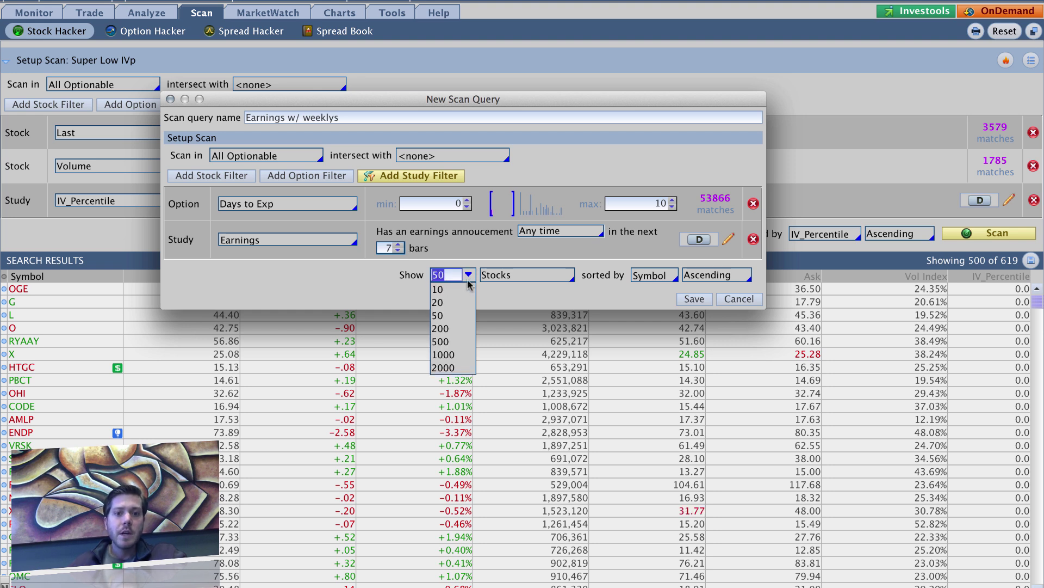
click(443, 341)
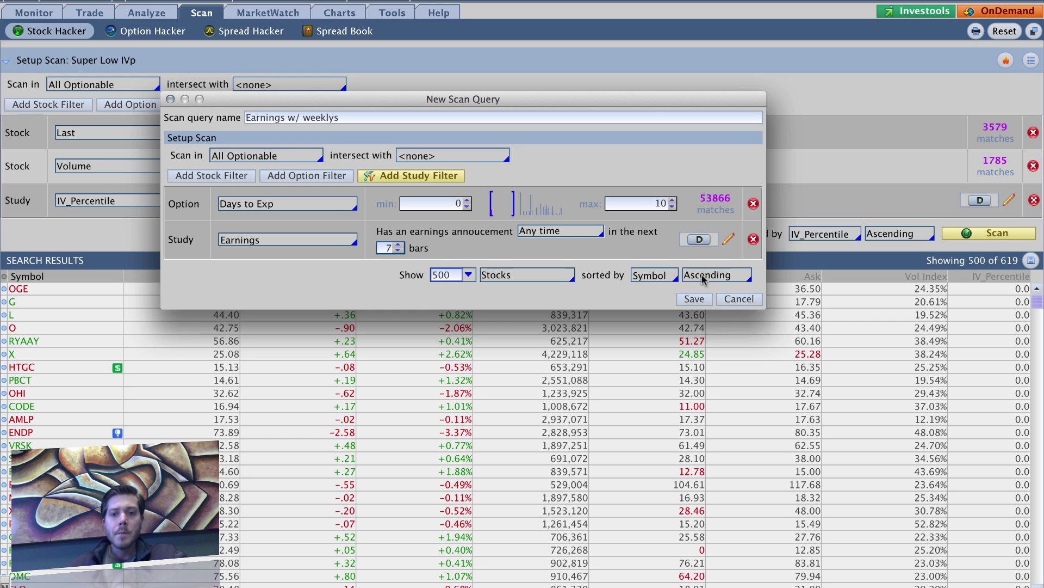
click(690, 299)
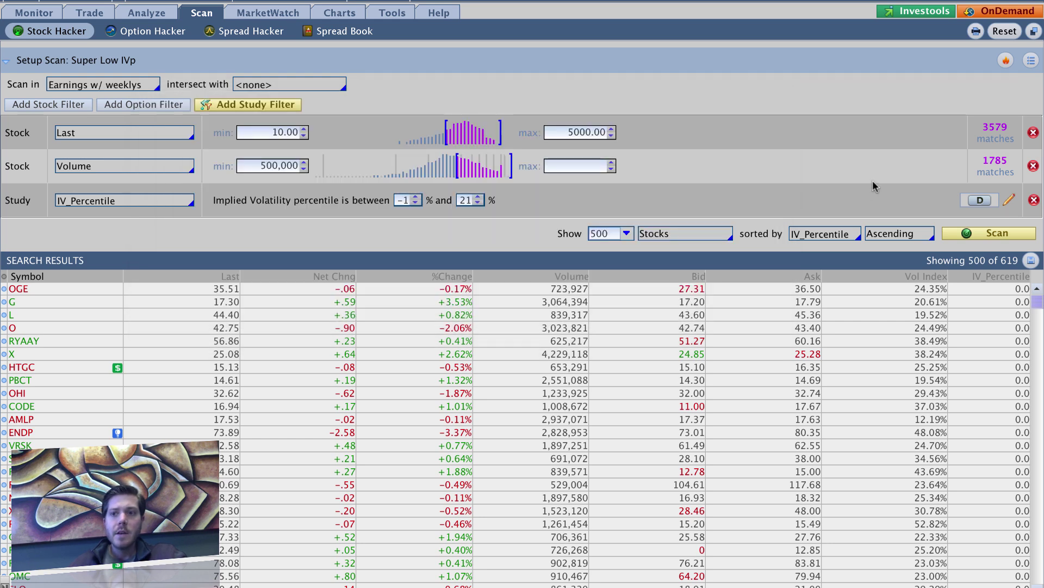
Load the personal Earnings w/ weeklys query and run it, listing COST, CZR, DG, IOC, JOY, QIHU, SCTY.
click(1031, 59)
mouse_move(1013, 95)
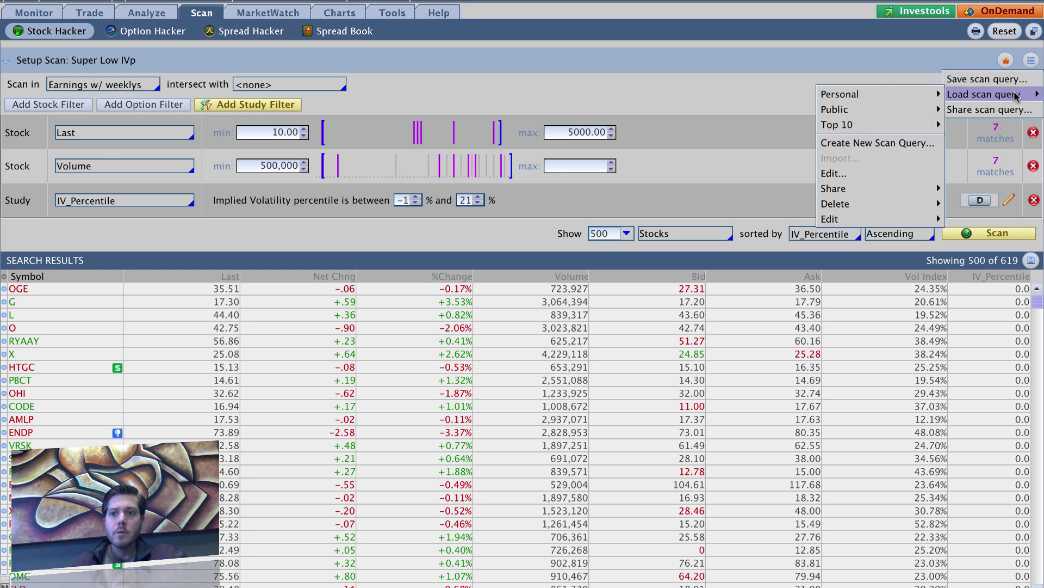
mouse_move(880, 95)
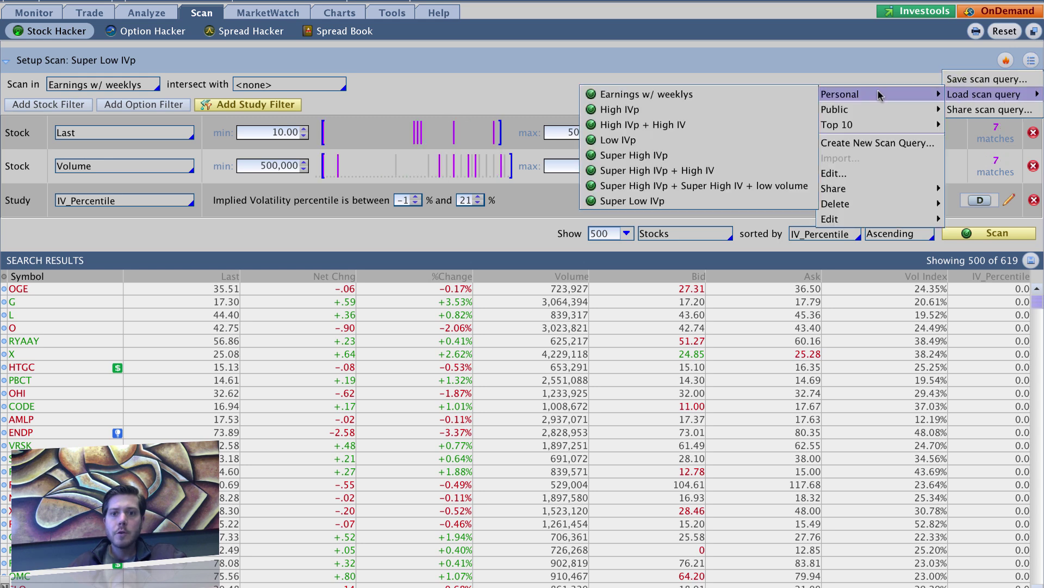
click(713, 94)
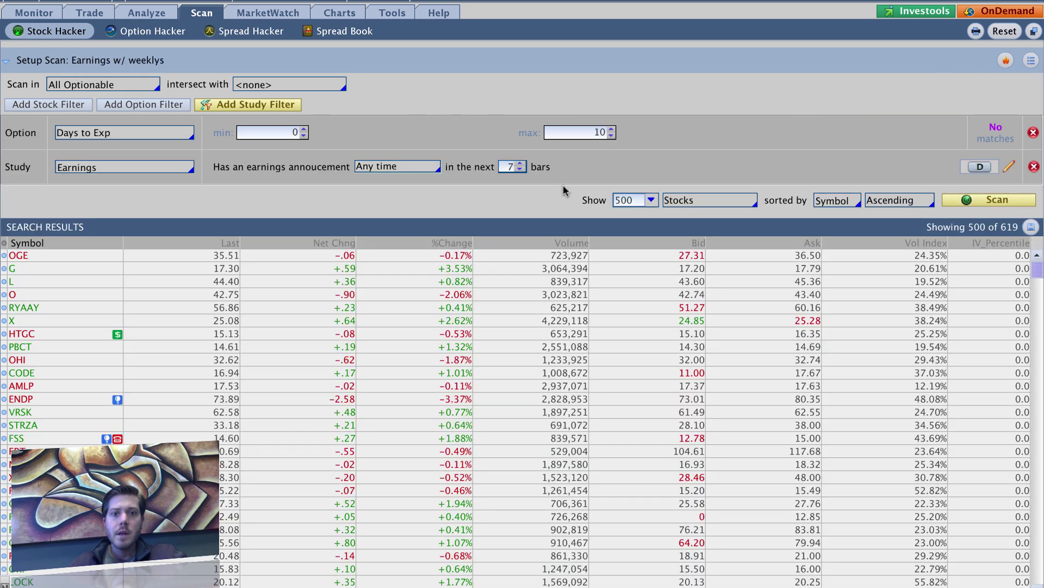
click(1028, 204)
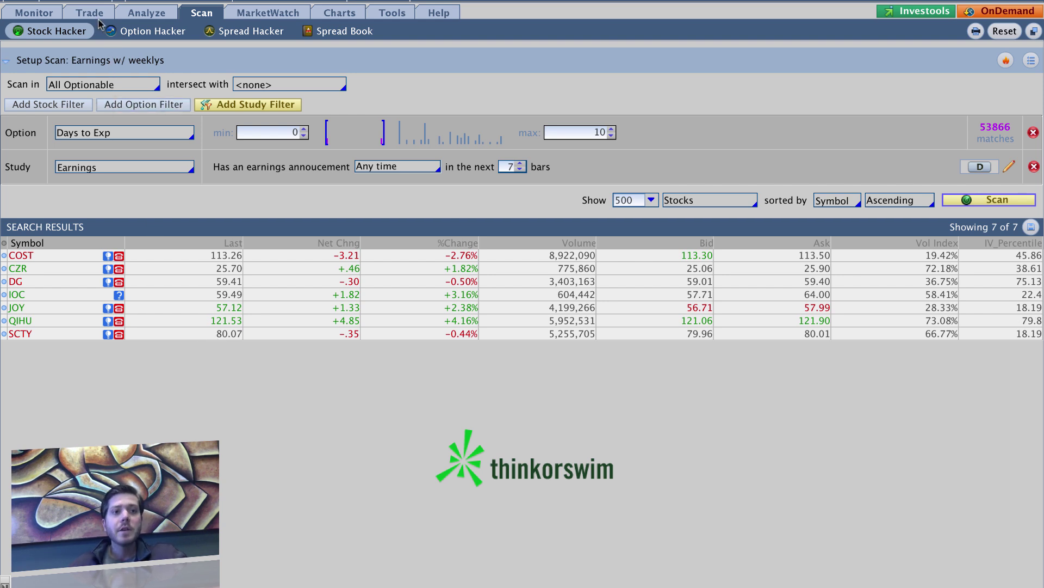
View the upcoming earnings details for JOY (3/6/14) and then QIHU.
mouse_move(94, 16)
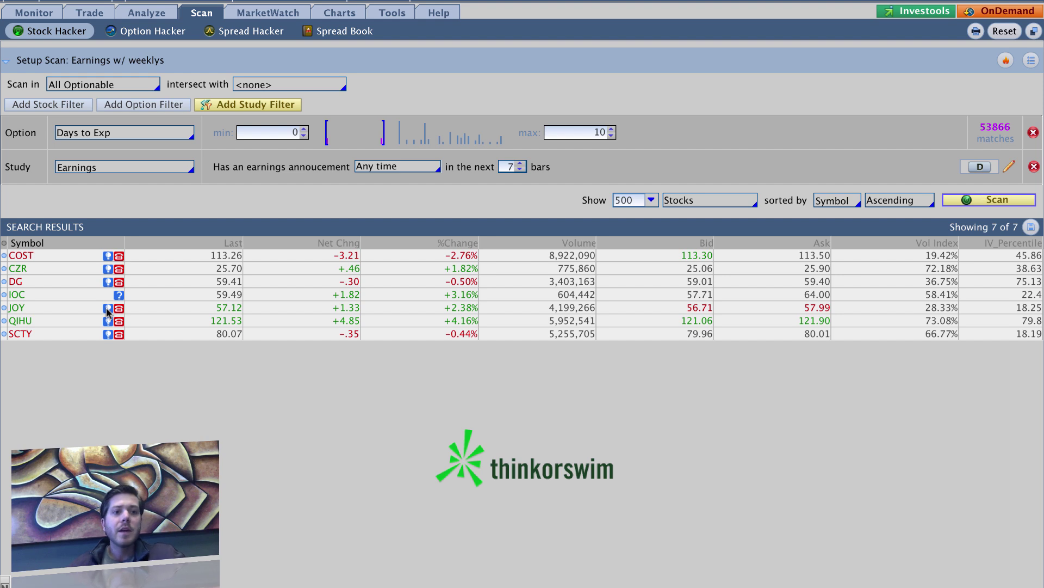
click(108, 309)
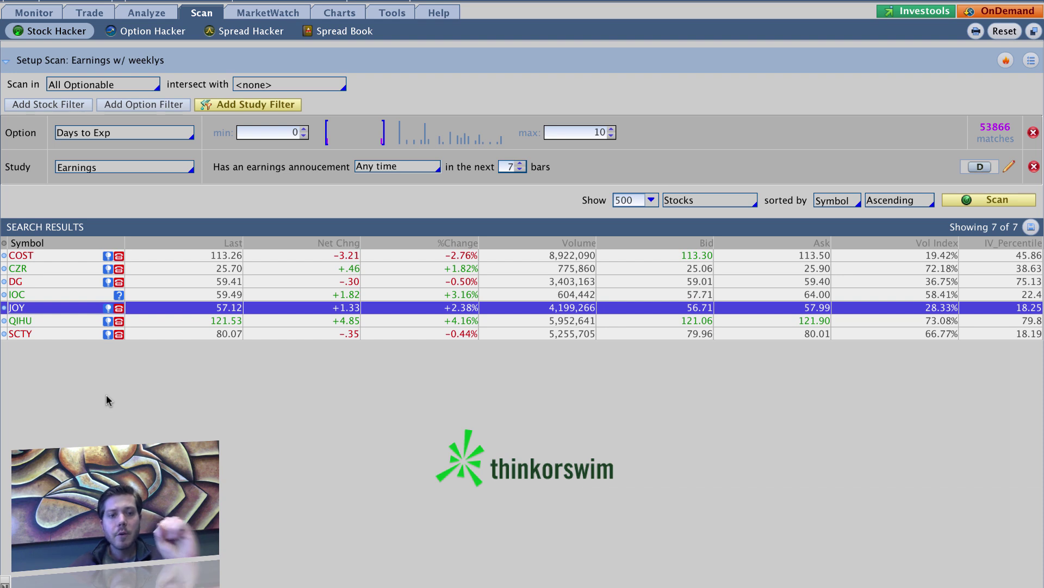
click(109, 308)
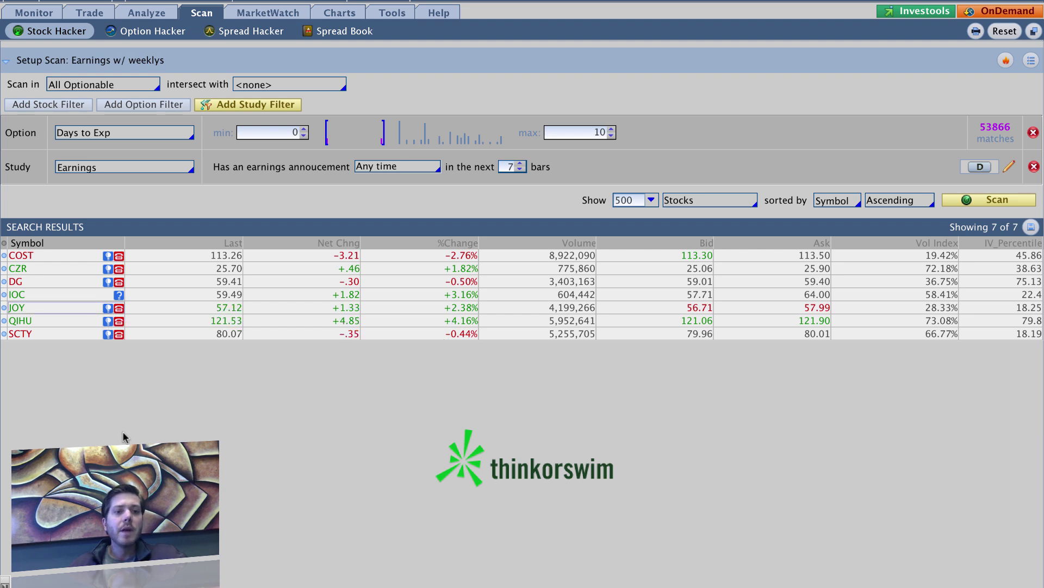
click(108, 322)
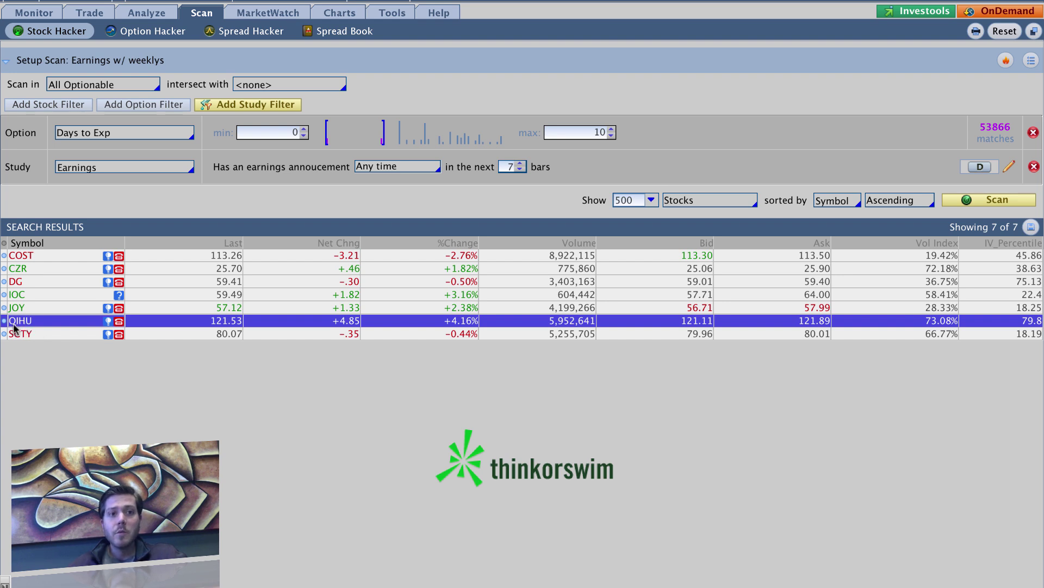
Load QIHU's option chain, collapsing MAR 14 and expanding APR 14 expirations.
click(88, 13)
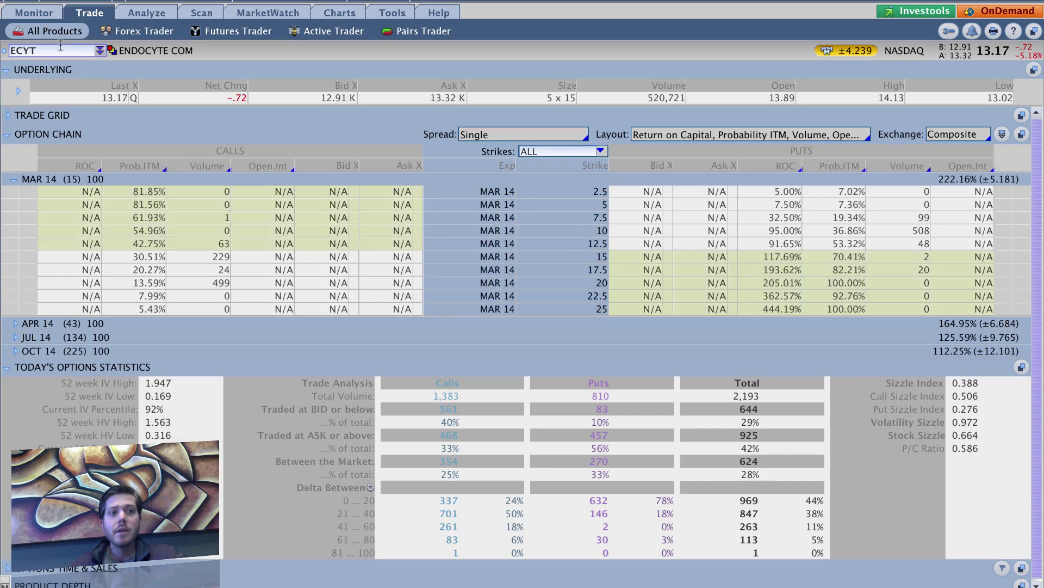
text(QIHU)
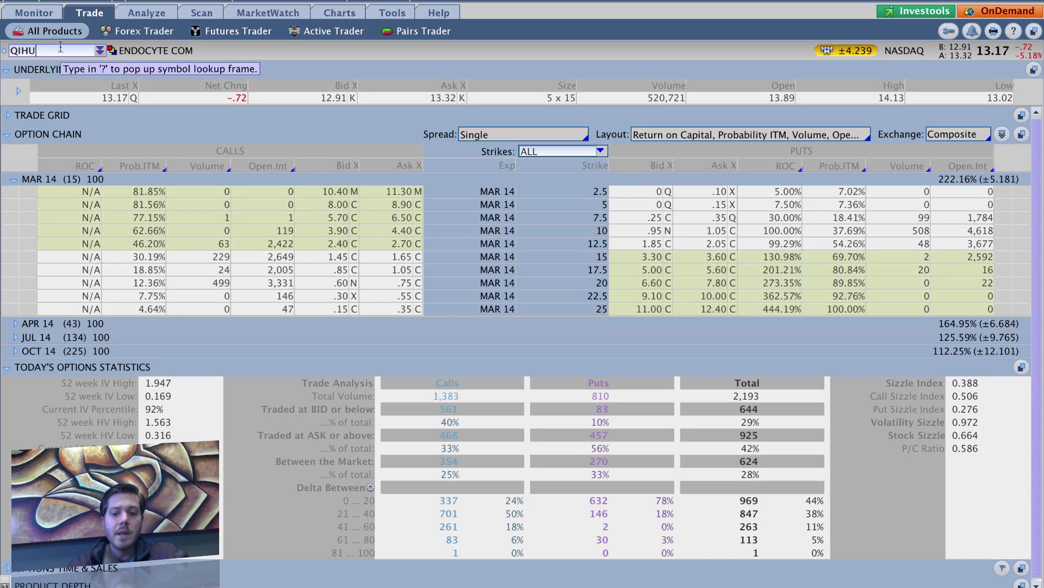
key(Return)
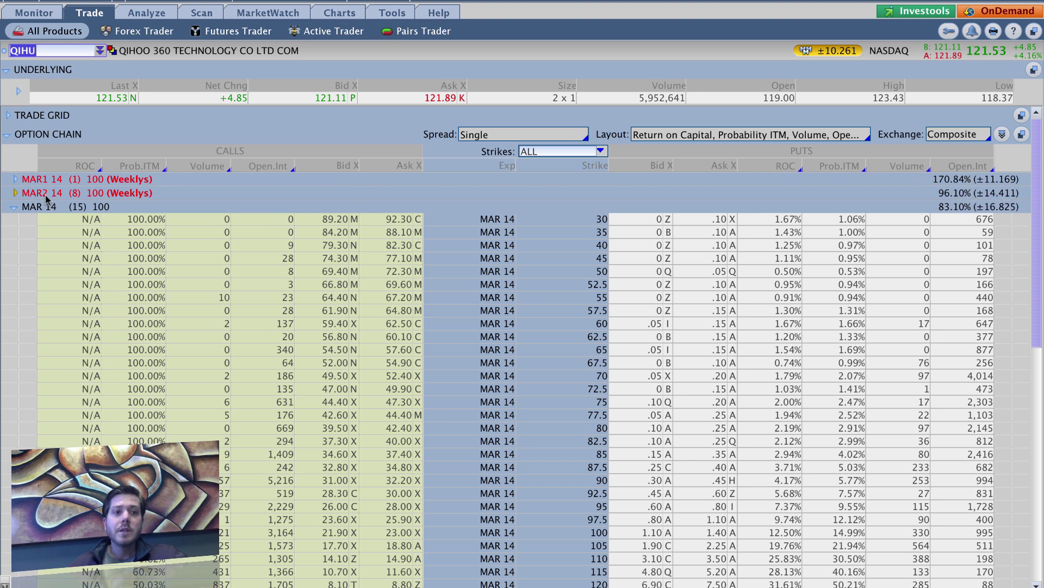
click(11, 207)
click(14, 263)
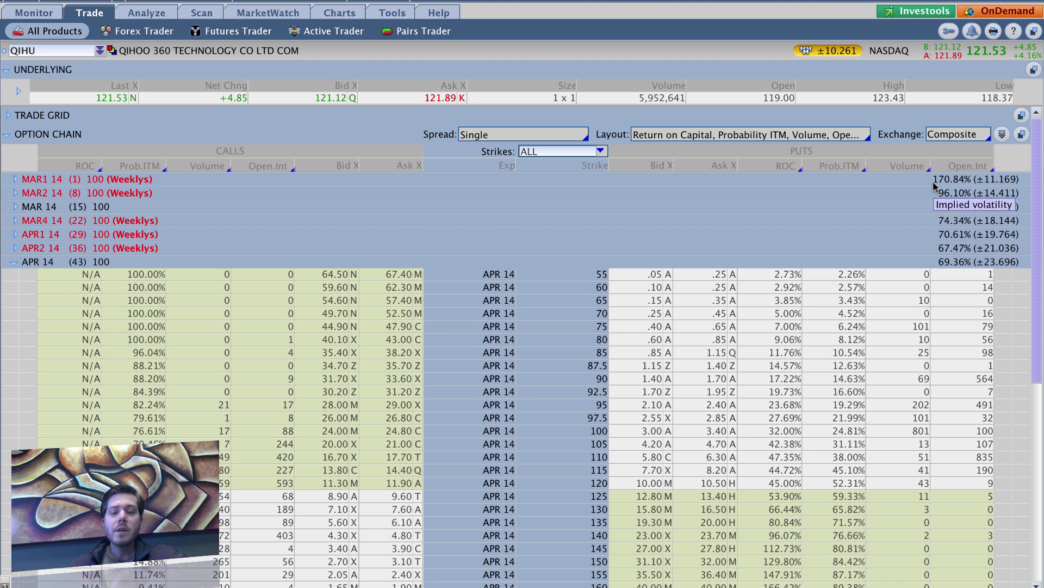
Review QIHU's MAR1 14 weekly strikes, collapse the expirations, and return to the Scan tab.
click(14, 179)
click(14, 179)
click(14, 179)
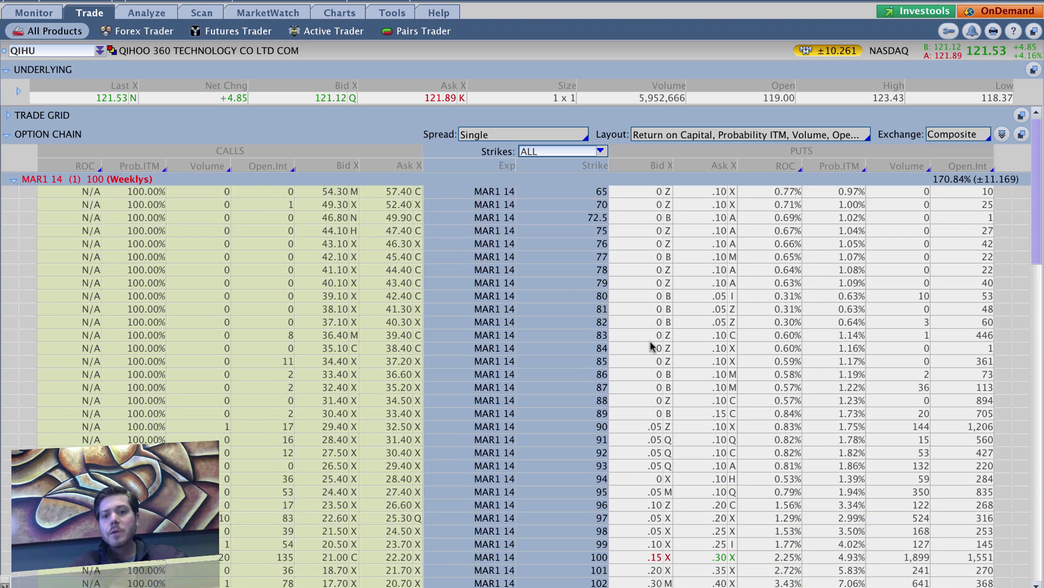
scroll(650, 345, down, 3)
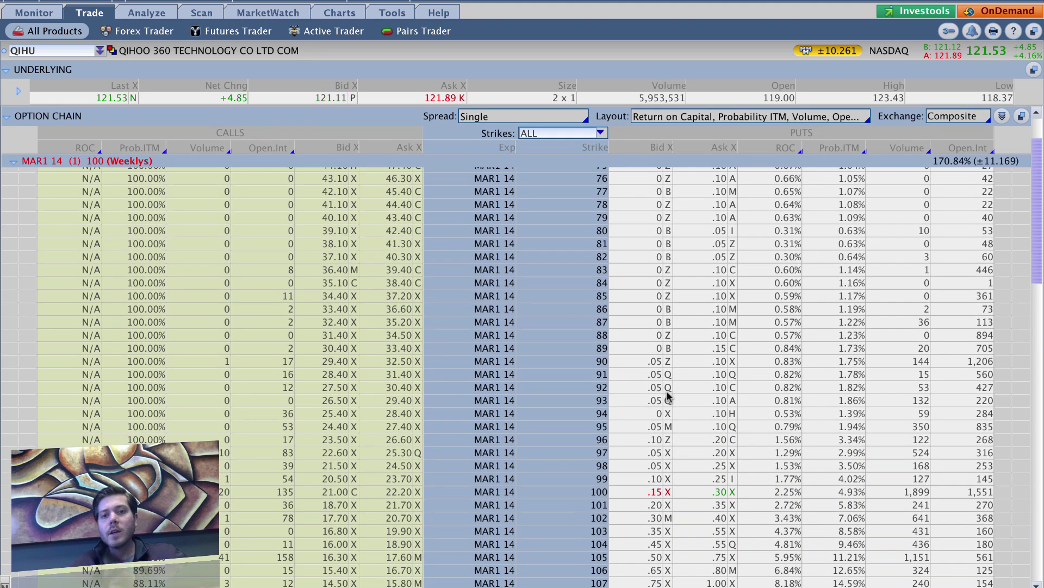
scroll(912, 384, down, 3)
scroll(913, 388, down, 1)
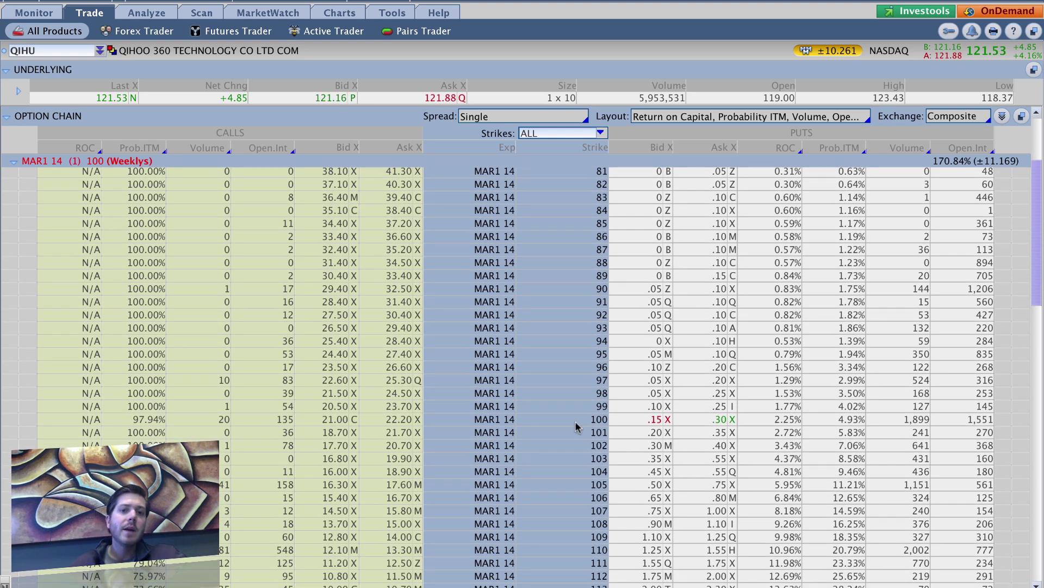
scroll(577, 426, up, 10)
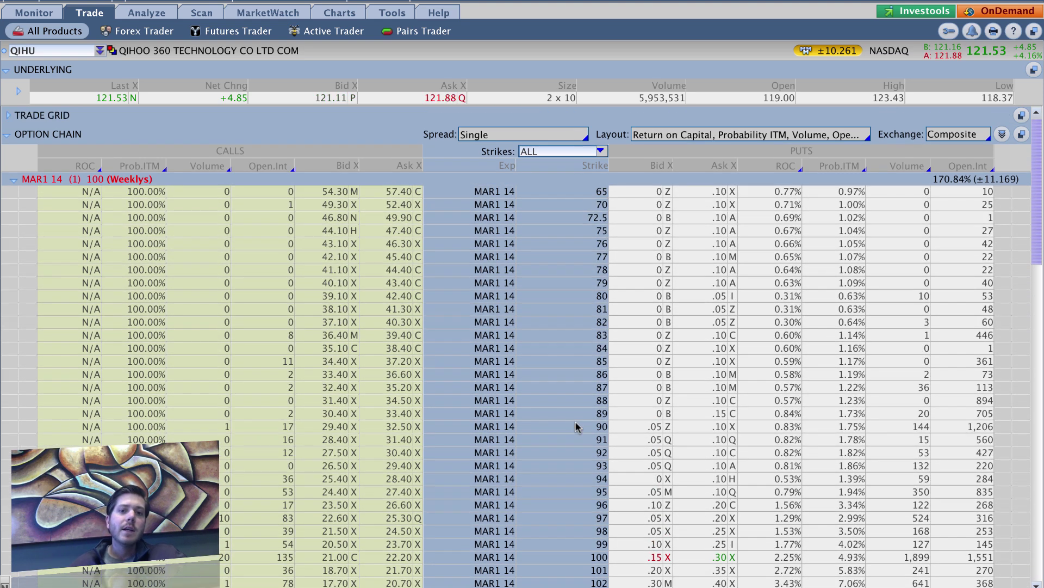
click(12, 180)
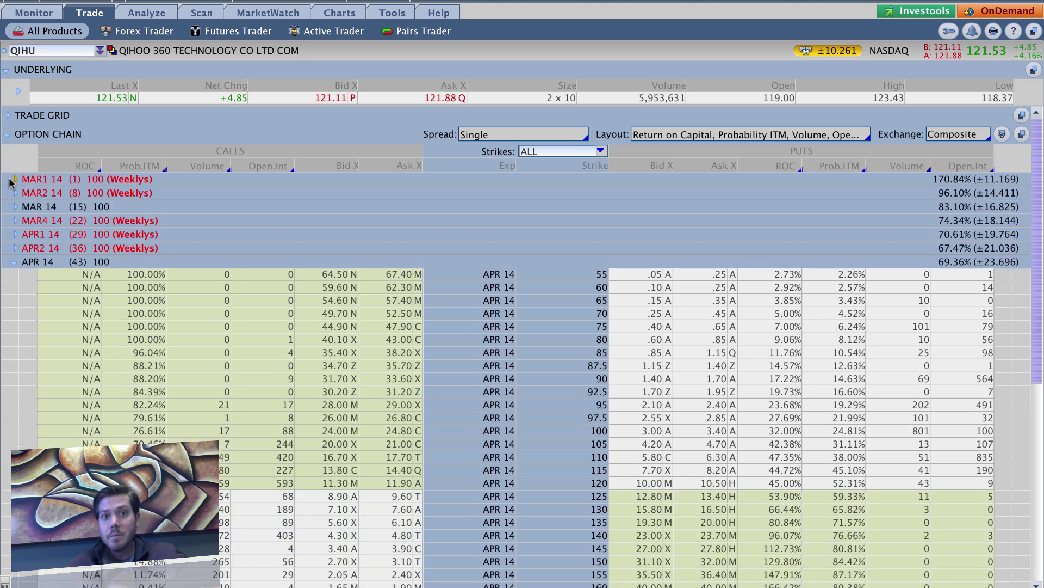
click(13, 262)
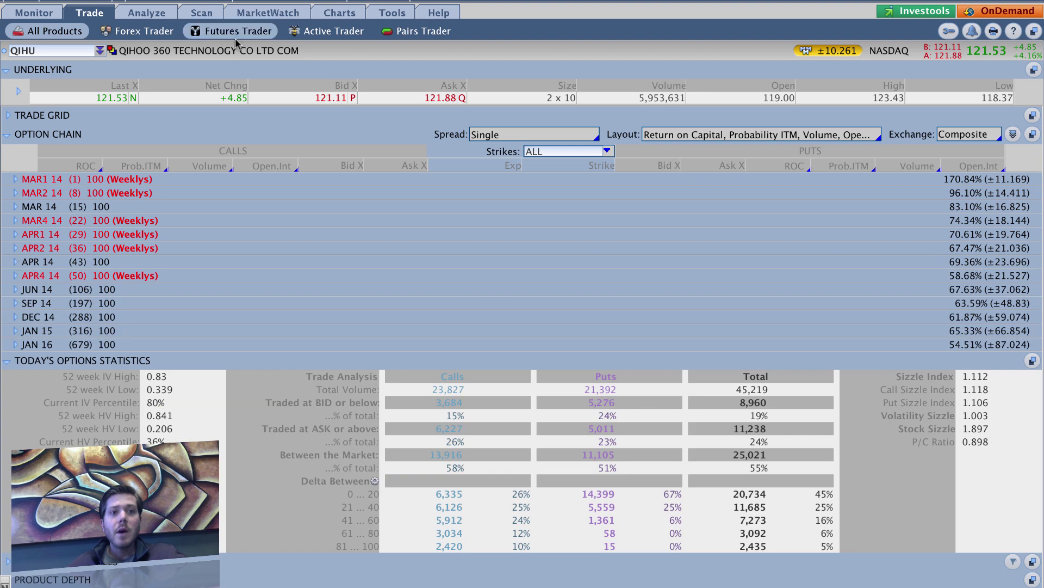
click(193, 14)
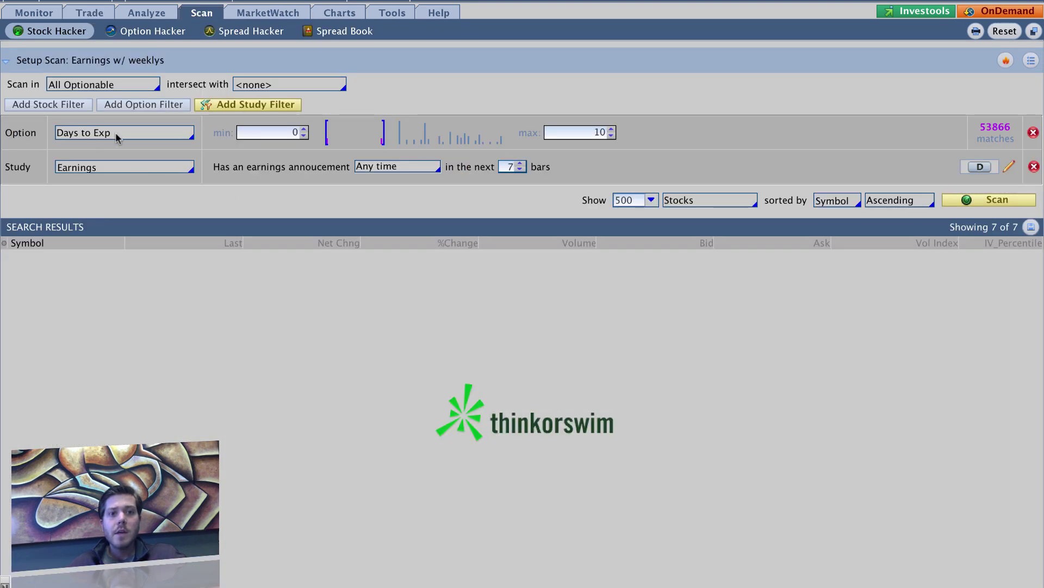